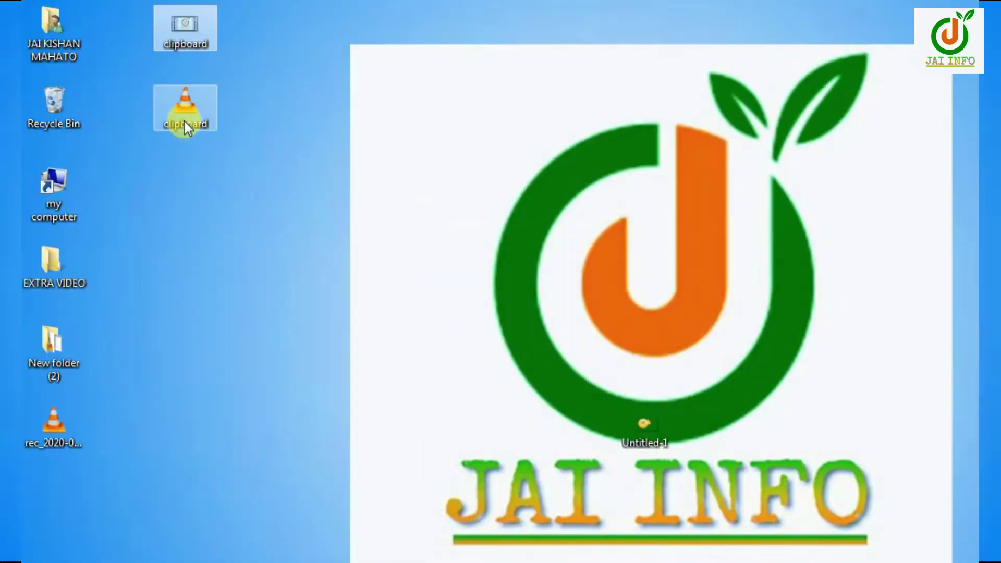
# - Copy the VLC 'clipboard' file, then cut the top 'clipboard' video file on the desktop
pyautogui.rightClick(180, 110)
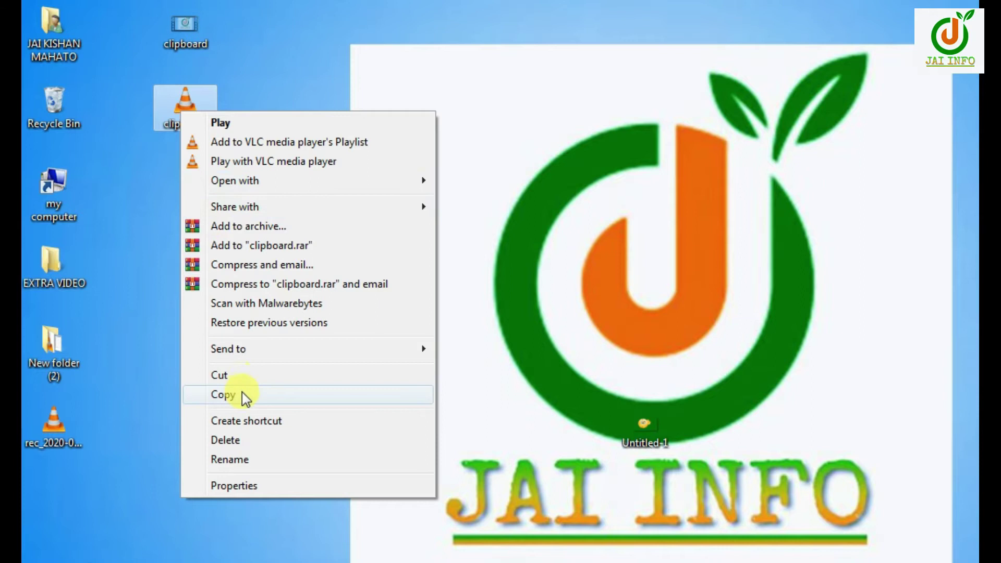
pyautogui.click(242, 395)
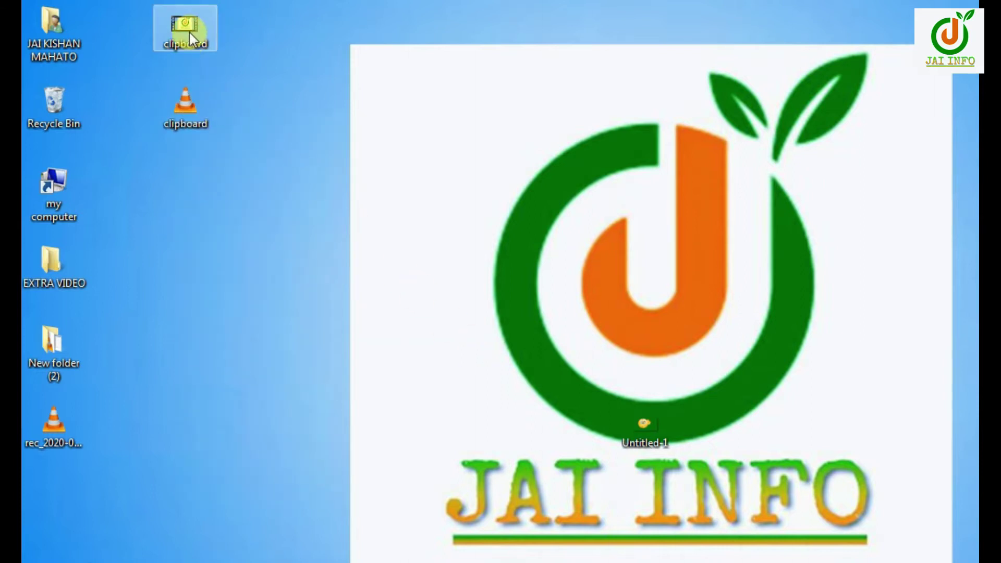
pyautogui.rightClick(189, 32)
pyautogui.click(253, 297)
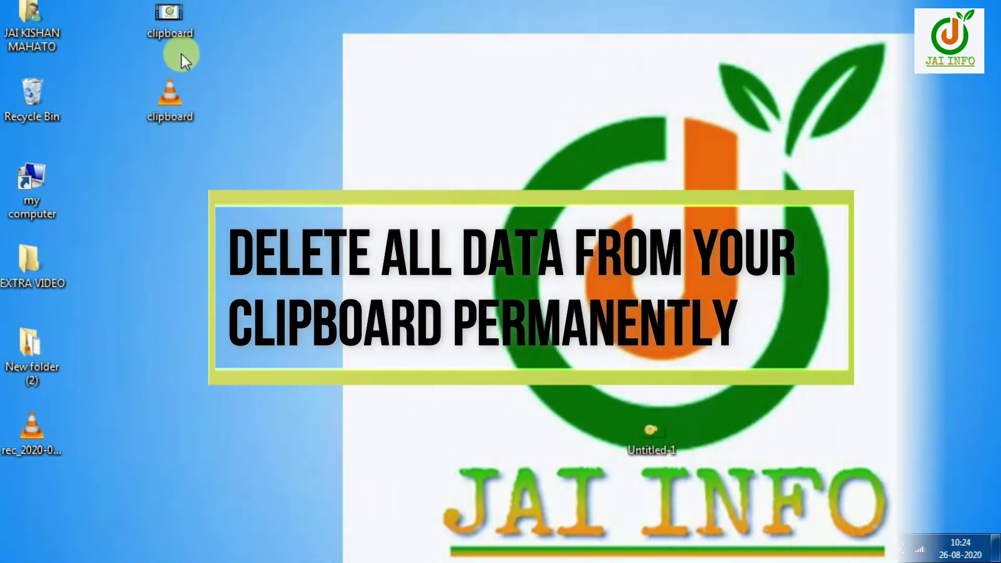
# - Cut the top 'clipboard' video file, then copy the VLC 'clipboard' file
pyautogui.rightClick(175, 22)
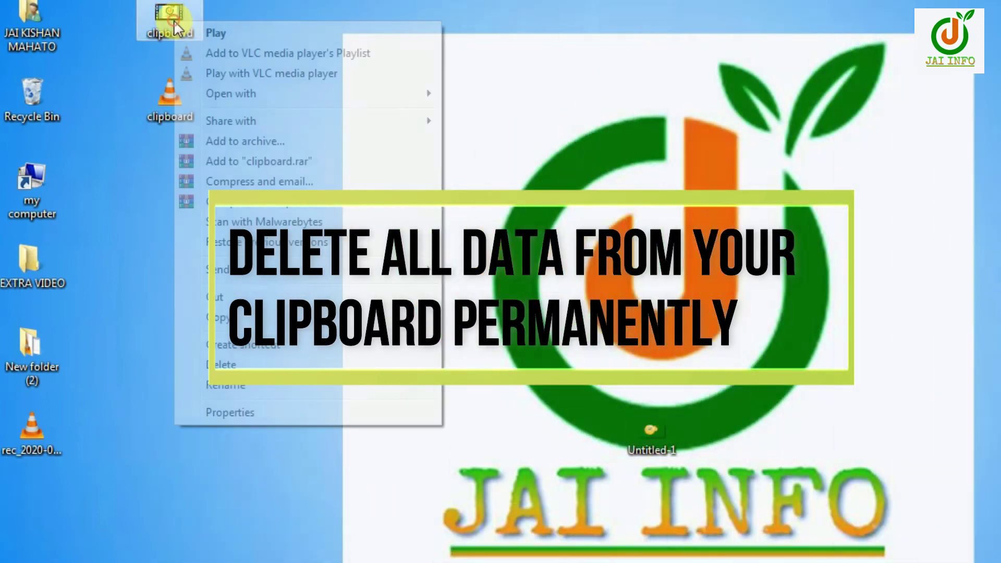
pyautogui.click(241, 296)
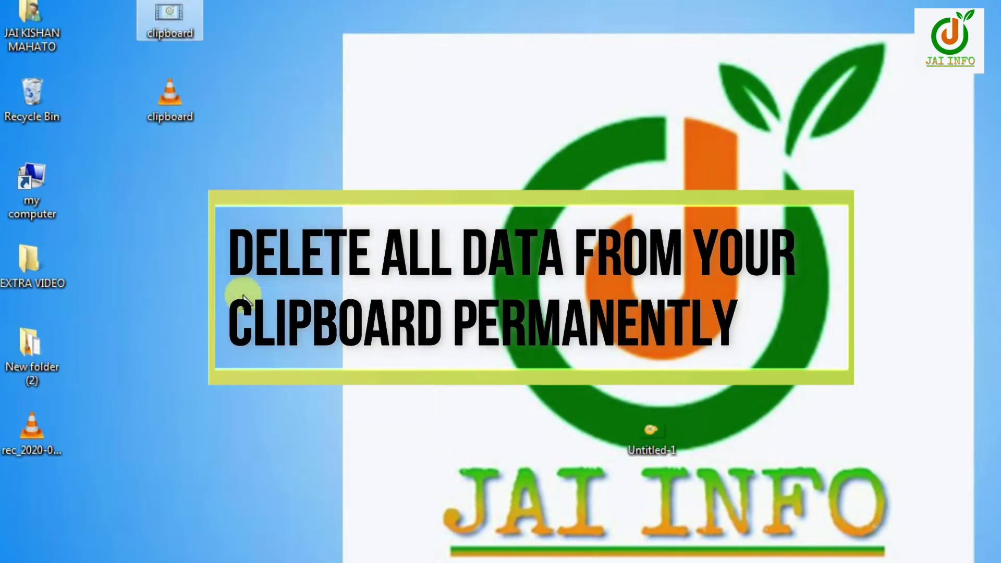
pyautogui.rightClick(165, 104)
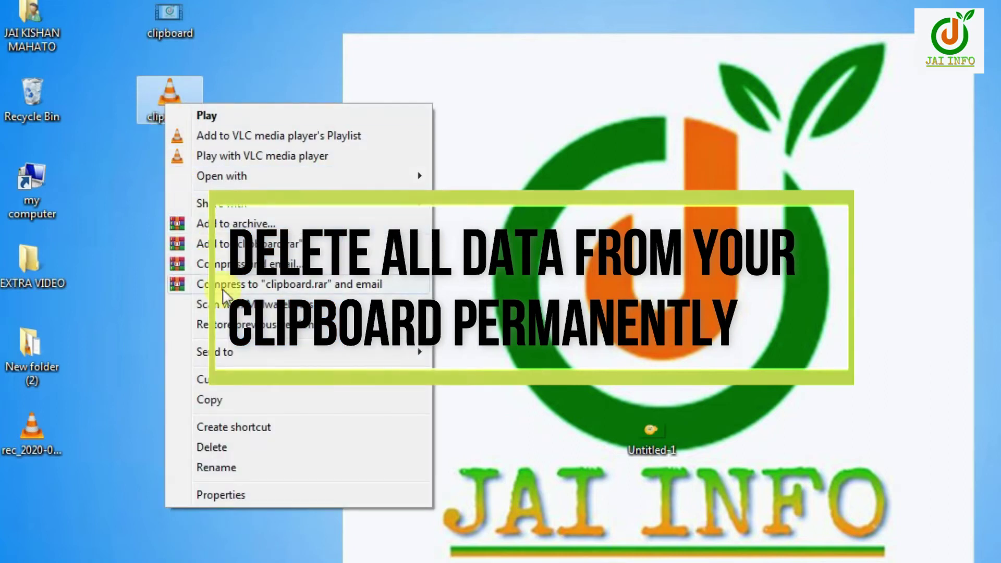
pyautogui.click(230, 401)
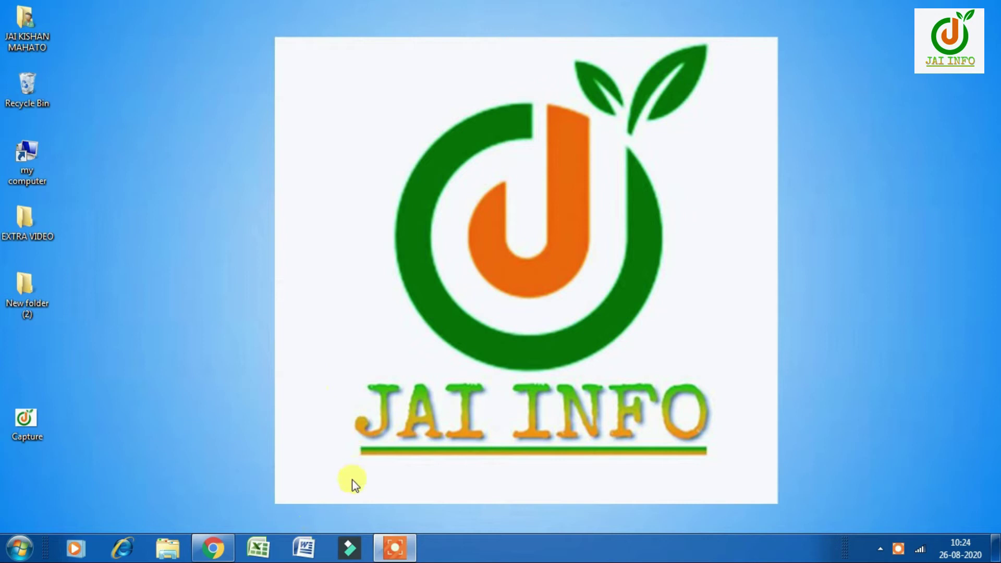
# - Start Word on a blank Document1 and display the empty Office Clipboard pane
pyautogui.click(307, 552)
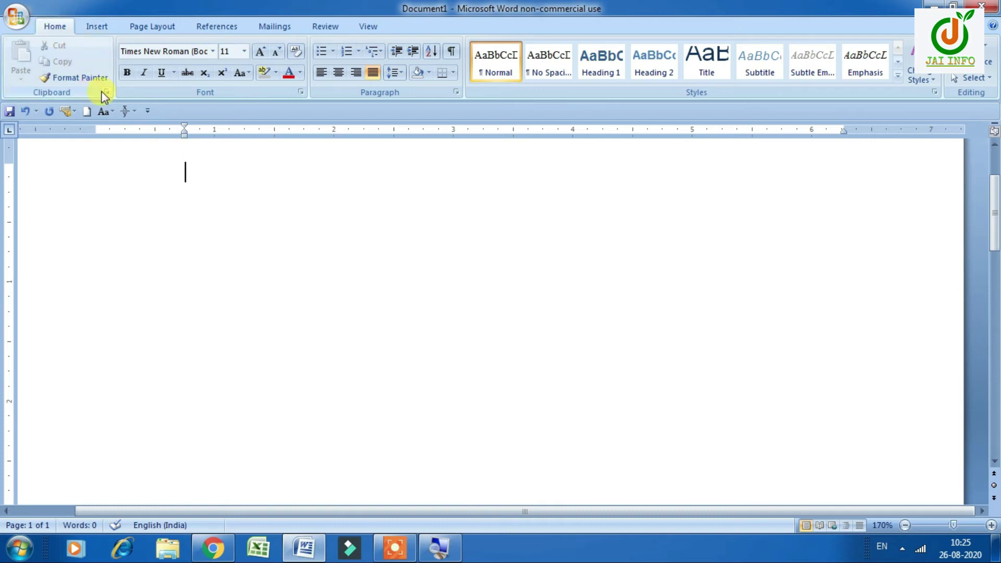
pyautogui.click(83, 73)
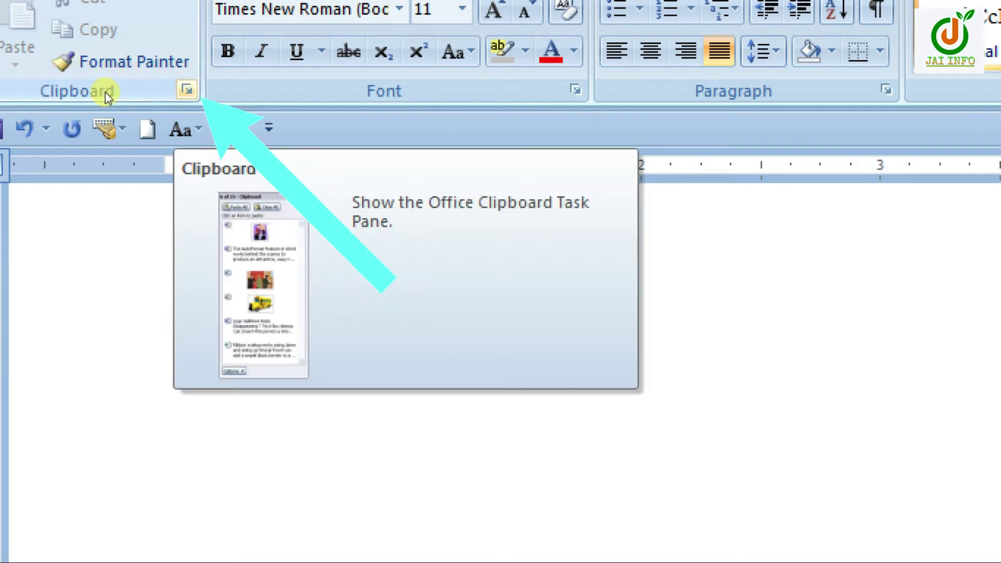
pyautogui.click(186, 90)
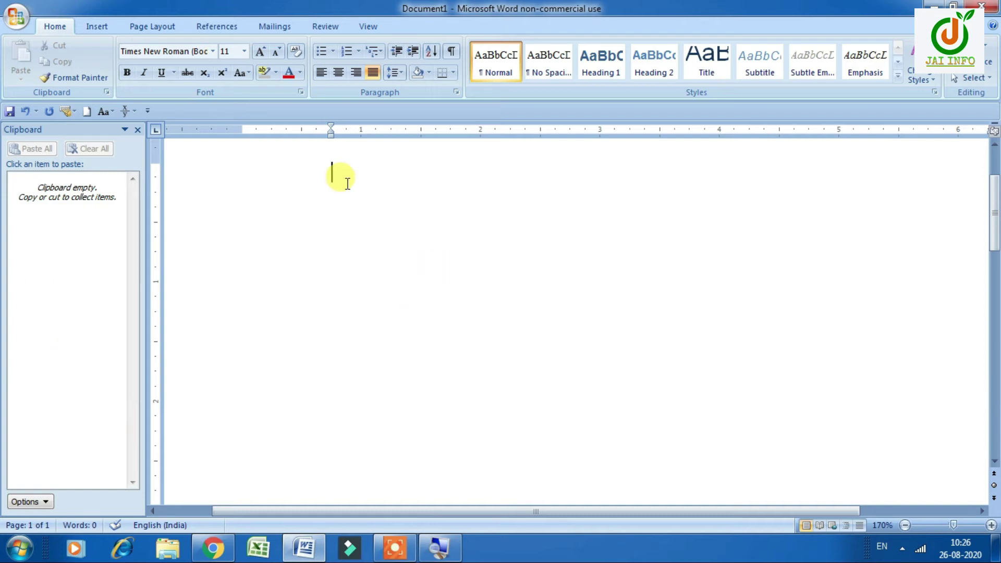
# - Type 'Jaiinfo' and 'Jaiinfo tutorial' on two lines and select the first 'Jaiinfo'
pyautogui.write('jai')
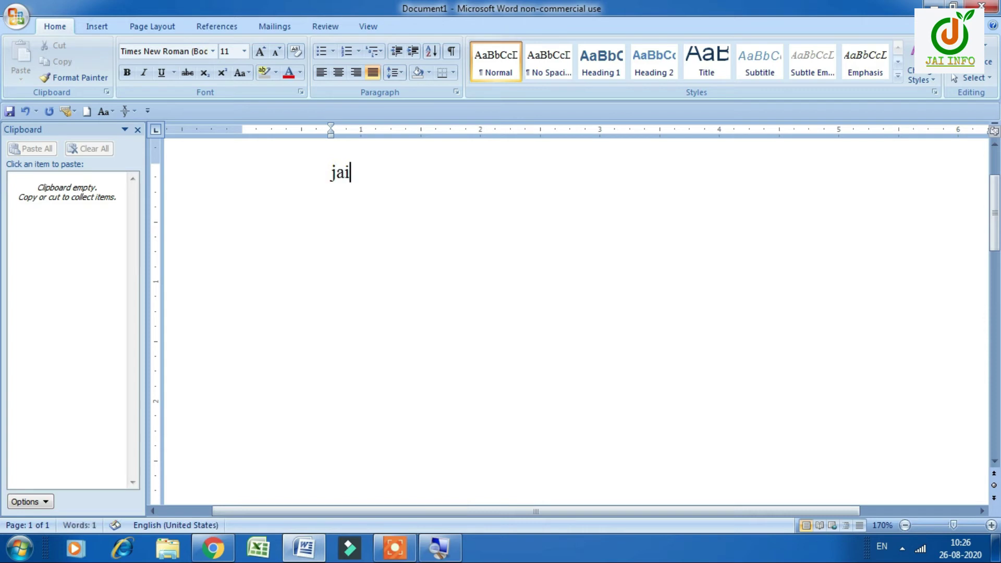
pyautogui.write(' jaiinfo')
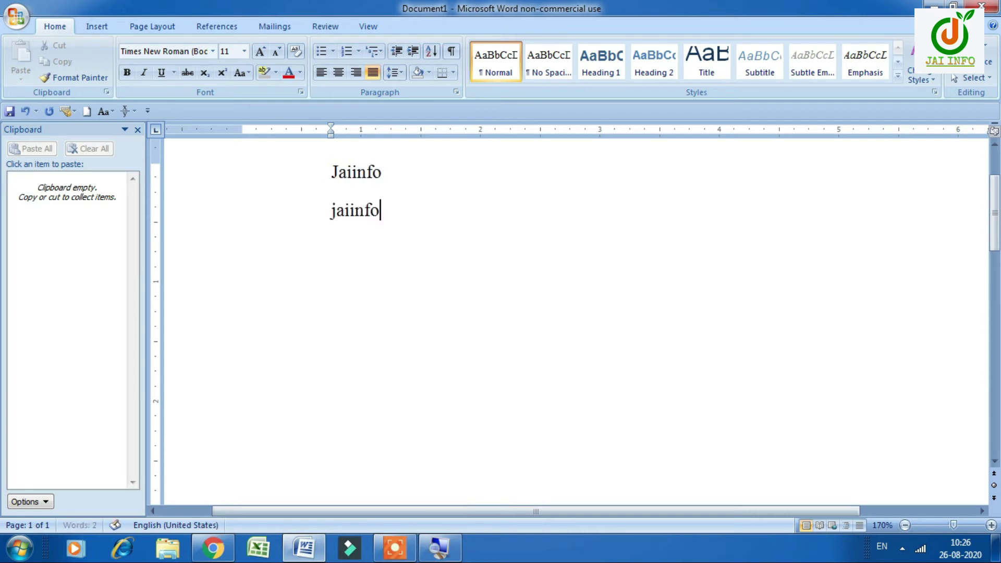
pyautogui.write(' tutorial')
pyautogui.moveTo(389, 172); pyautogui.dragTo(332, 167)
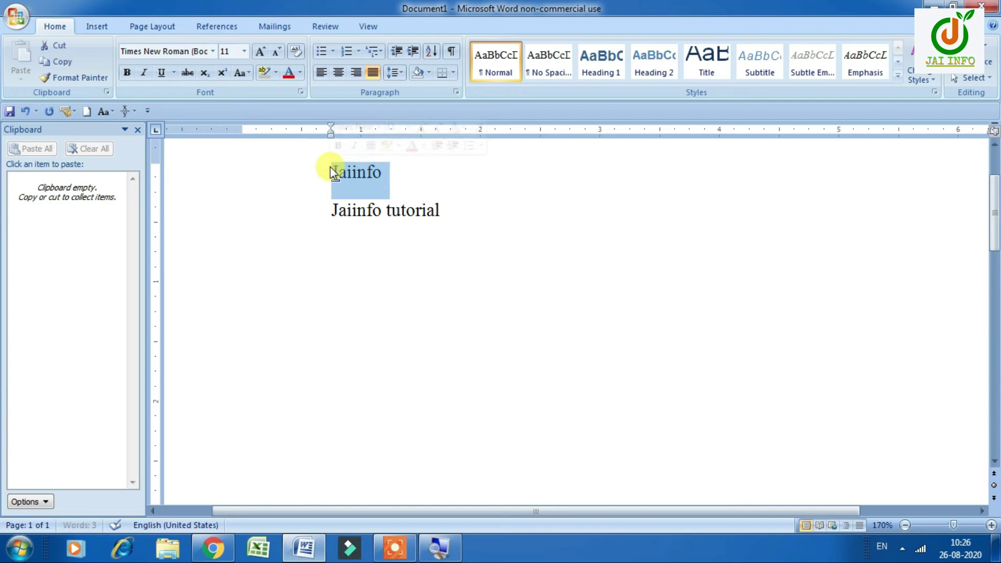
# - Copy 'Jaiinfo' onto the Office Clipboard
pyautogui.rightClick(346, 174)
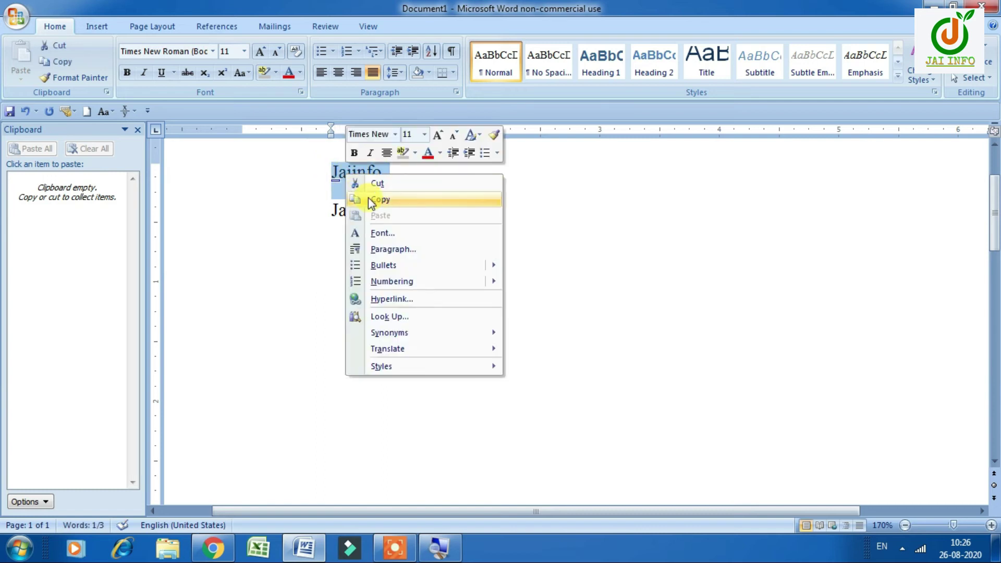
pyautogui.click(368, 199)
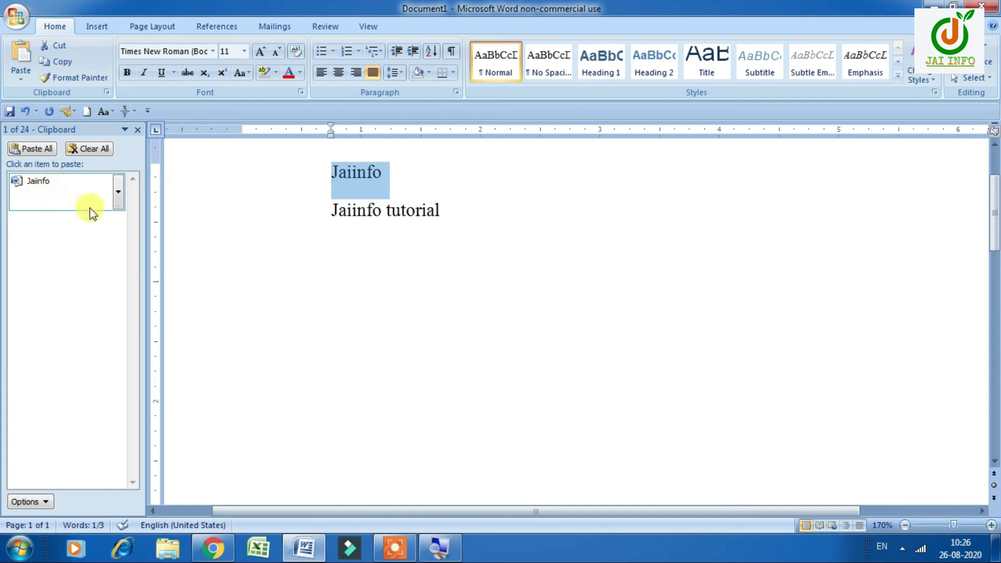
pyautogui.click(456, 214)
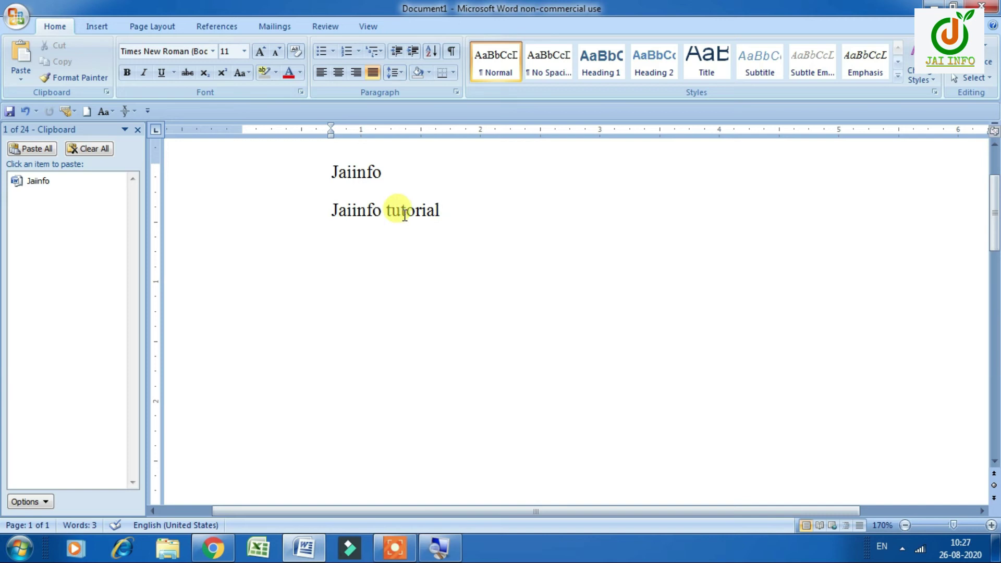
# - Cut the 'Jaiinfo tutorial' line and paste it back onto line two
pyautogui.moveTo(454, 215); pyautogui.dragTo(344, 212)
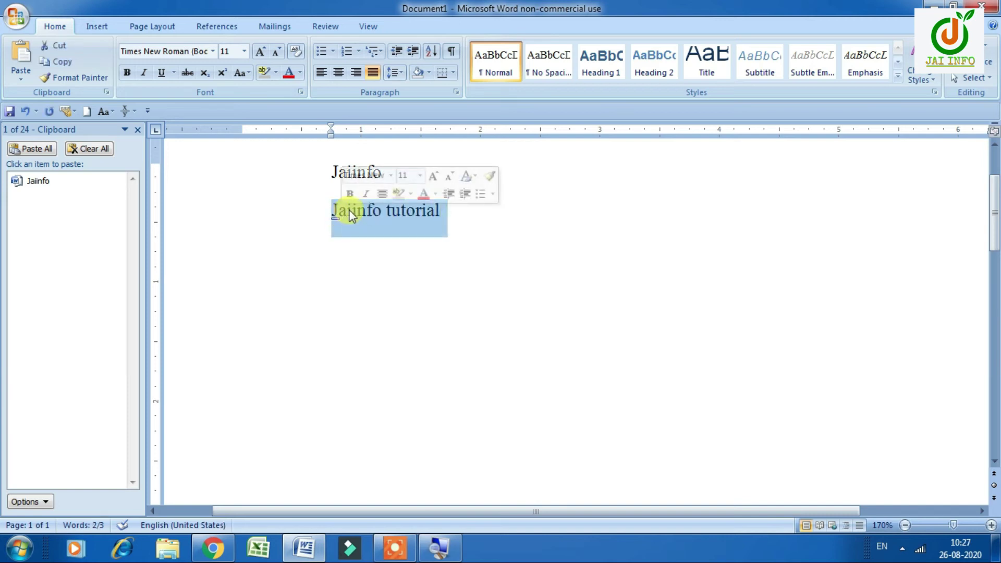
pyautogui.rightClick(349, 212)
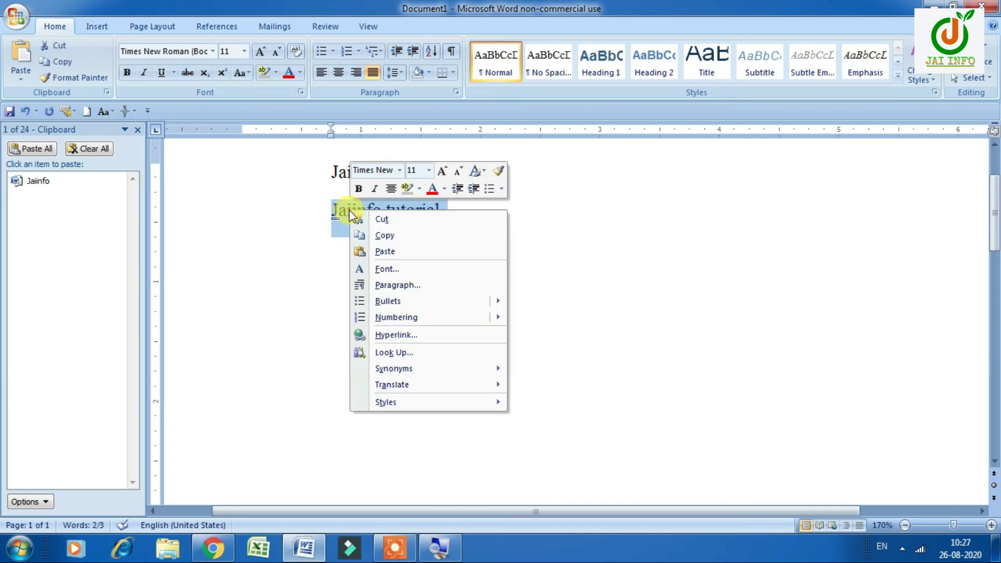
pyautogui.click(390, 222)
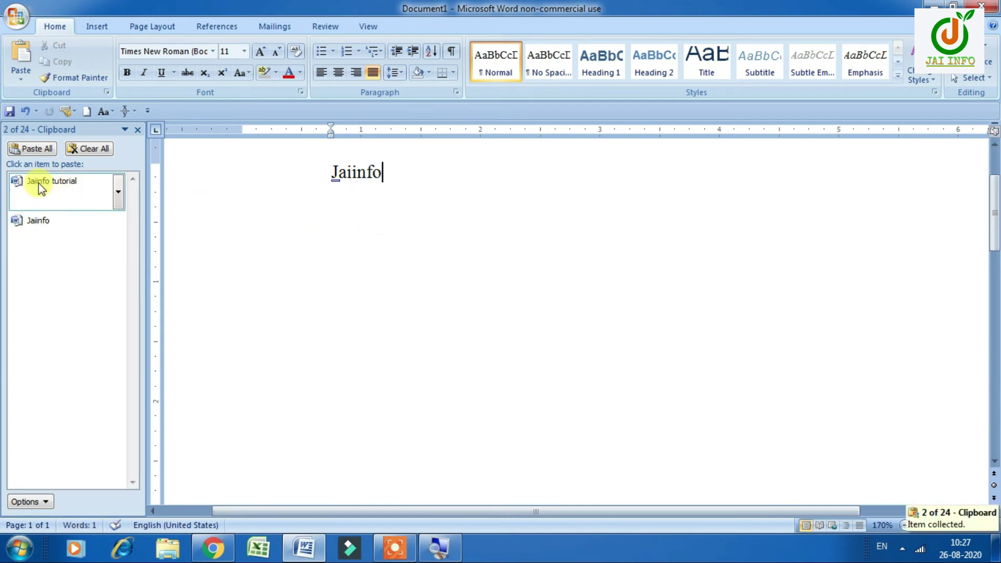
pyautogui.rightClick(342, 207)
pyautogui.click(380, 249)
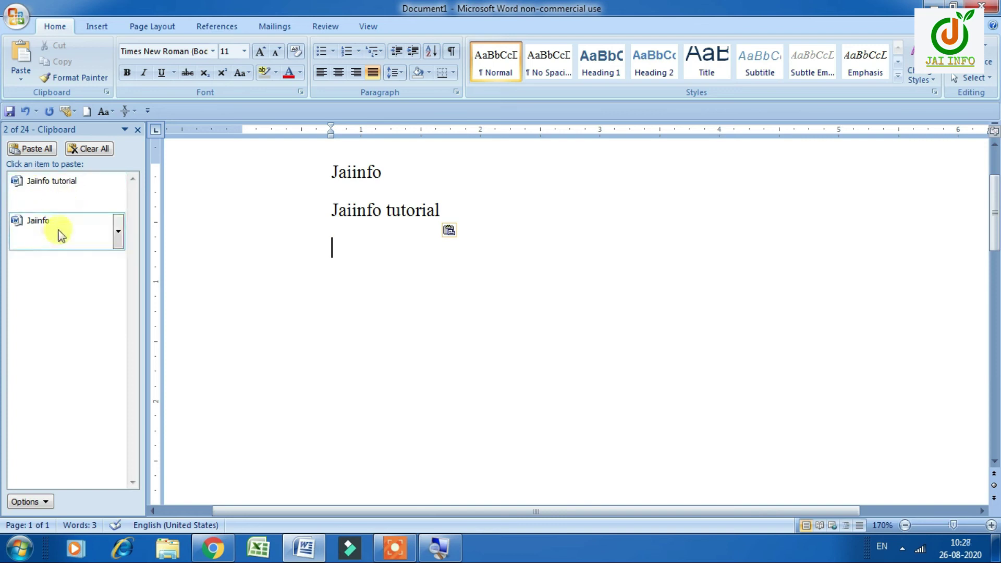
pyautogui.moveTo(66, 221)
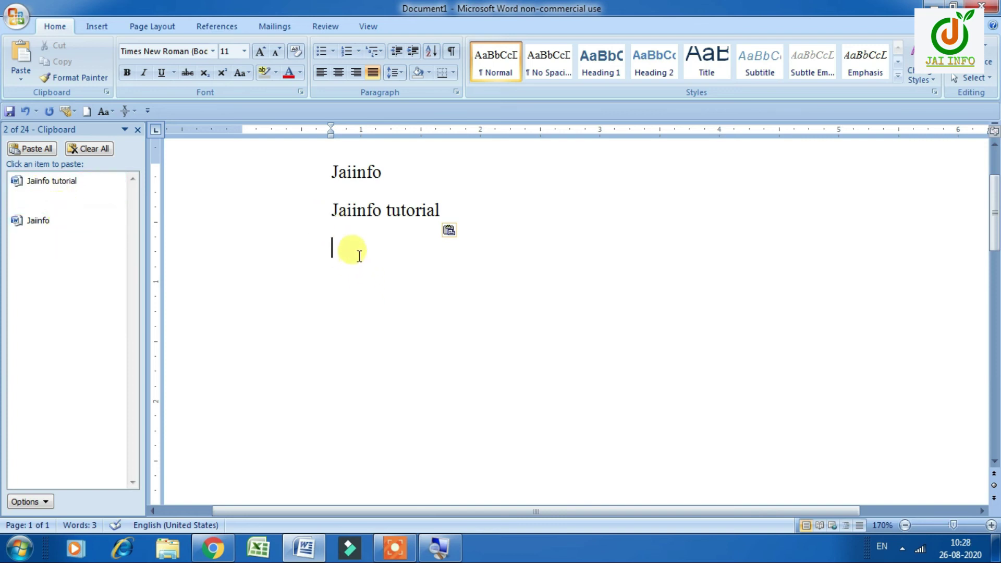
# - Paste 'Jaiinfo' and then 'Jaiinfo tutorial' from the Clipboard pane as lines three and four
pyautogui.click(35, 221)
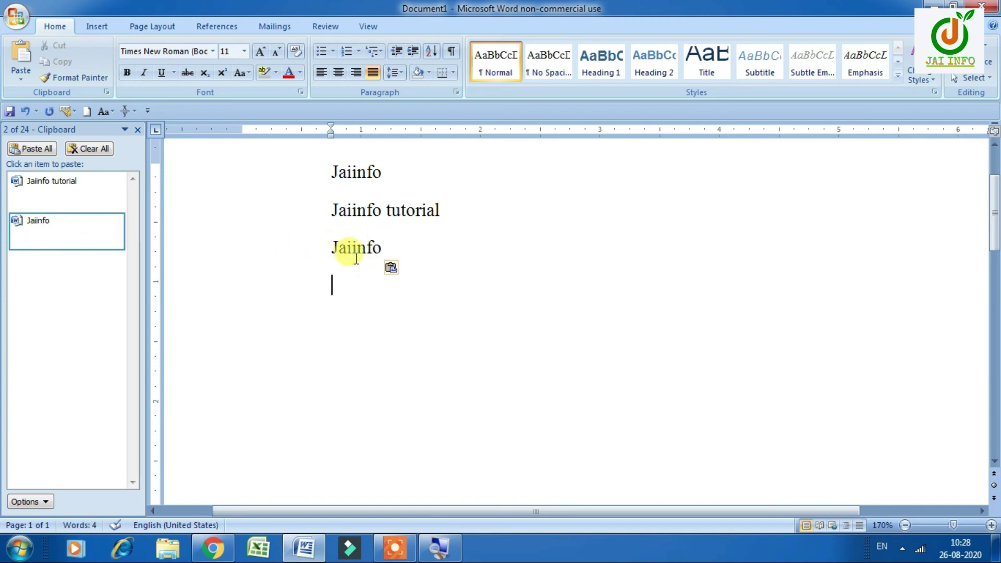
pyautogui.click(59, 186)
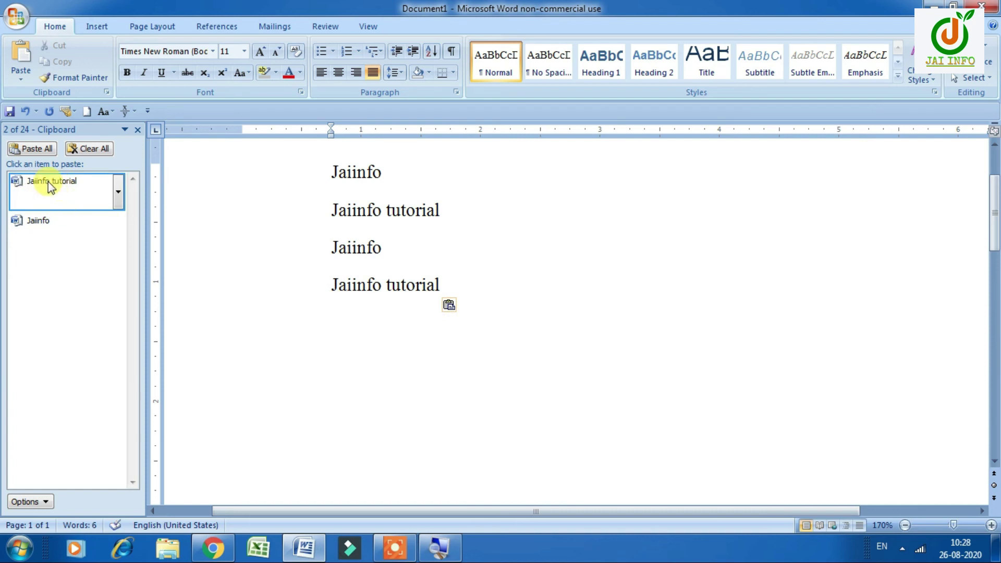